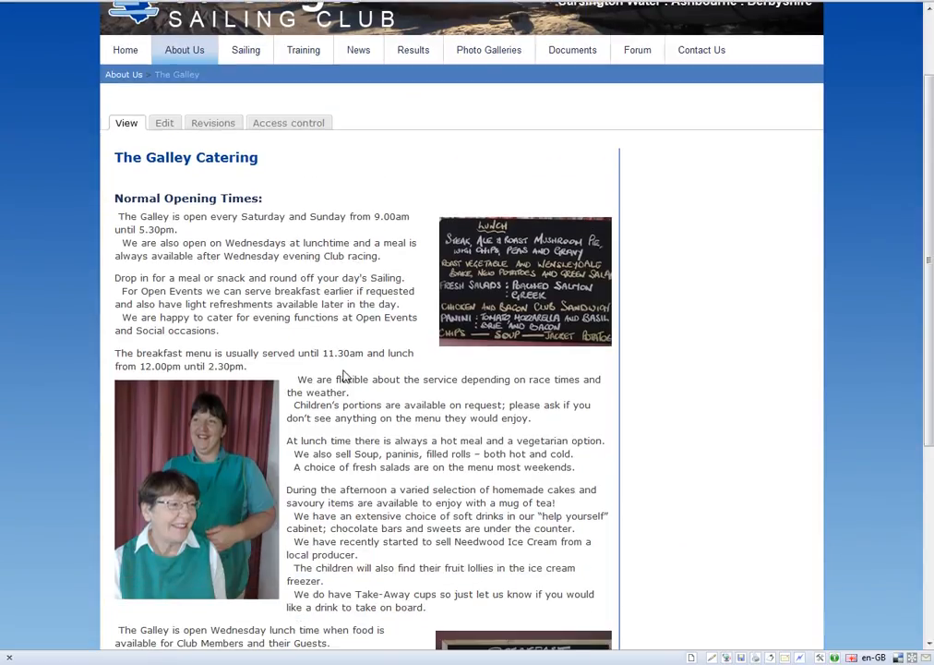
Review the Galley Catering page, checking the heading punctuation, the time formats, the line indents and the image placement.
{"action": "scroll", "coordinate": [530, 545], "scroll_direction": "down", "scroll_amount": 3}
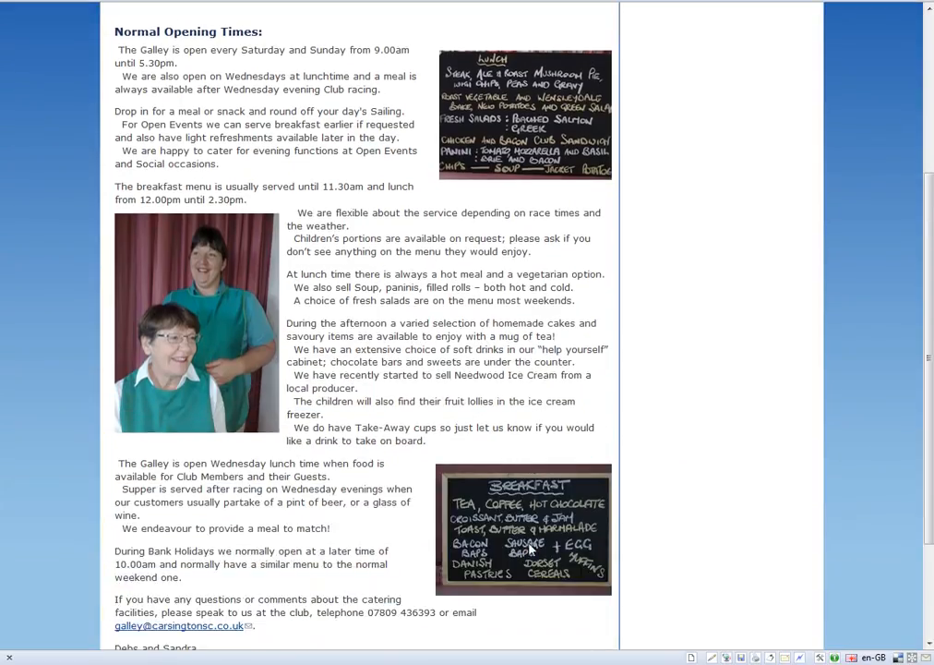
{"action": "scroll", "coordinate": [365, 556], "scroll_direction": "down", "scroll_amount": 3}
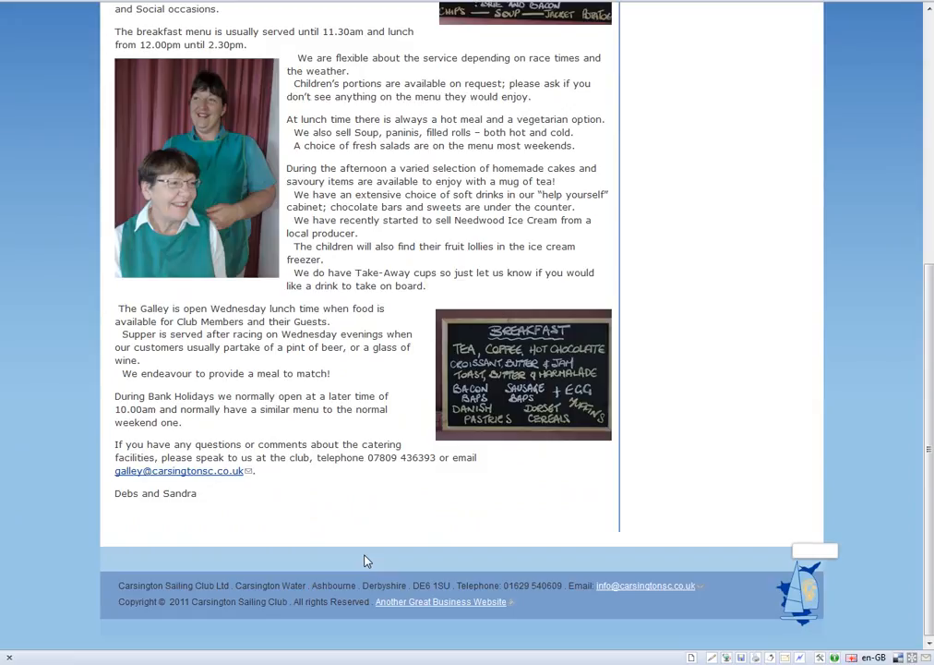
{"action": "scroll", "coordinate": [366, 559], "scroll_direction": "up", "scroll_amount": 6}
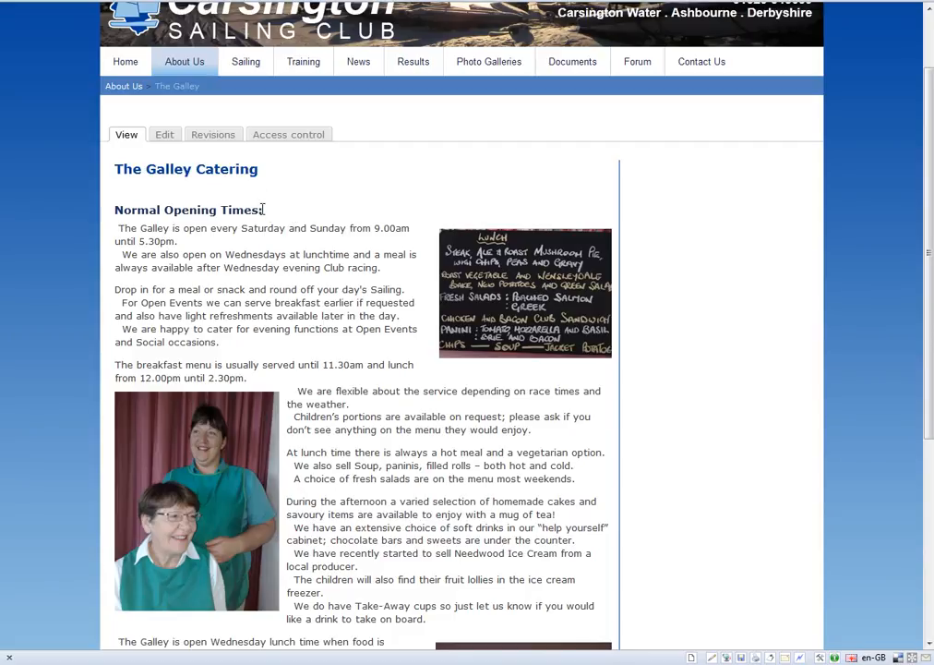
{"action": "left_click_drag", "start_coordinate": [266, 212], "coordinate": [261, 210]}
{"action": "left_click", "coordinate": [265, 220]}
{"action": "left_click_drag", "start_coordinate": [379, 228], "coordinate": [384, 228]}
{"action": "scroll", "coordinate": [377, 303], "scroll_direction": "down", "scroll_amount": 3}
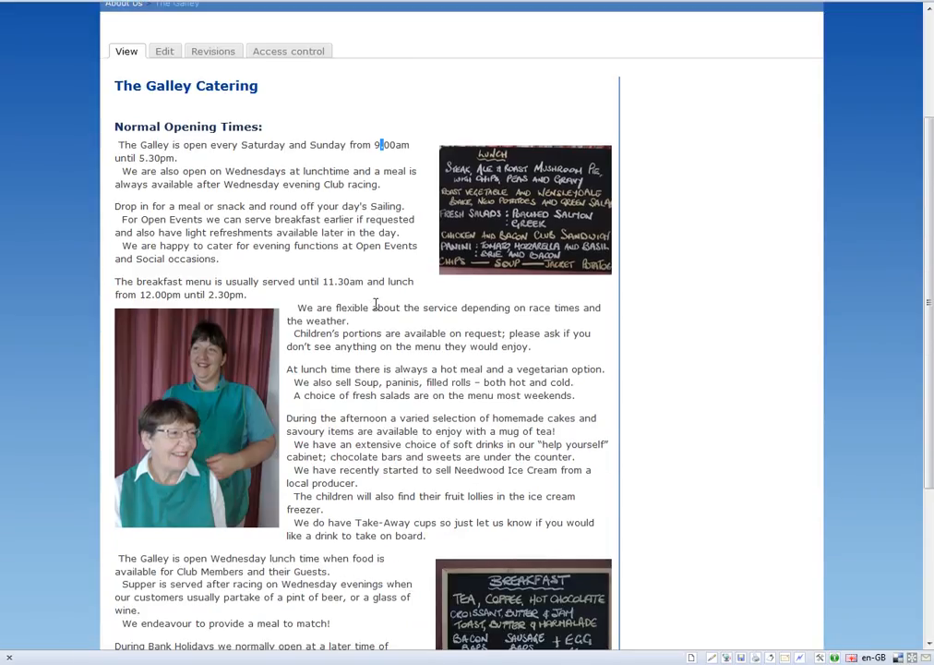
{"action": "scroll", "coordinate": [376, 303], "scroll_direction": "down", "scroll_amount": 3}
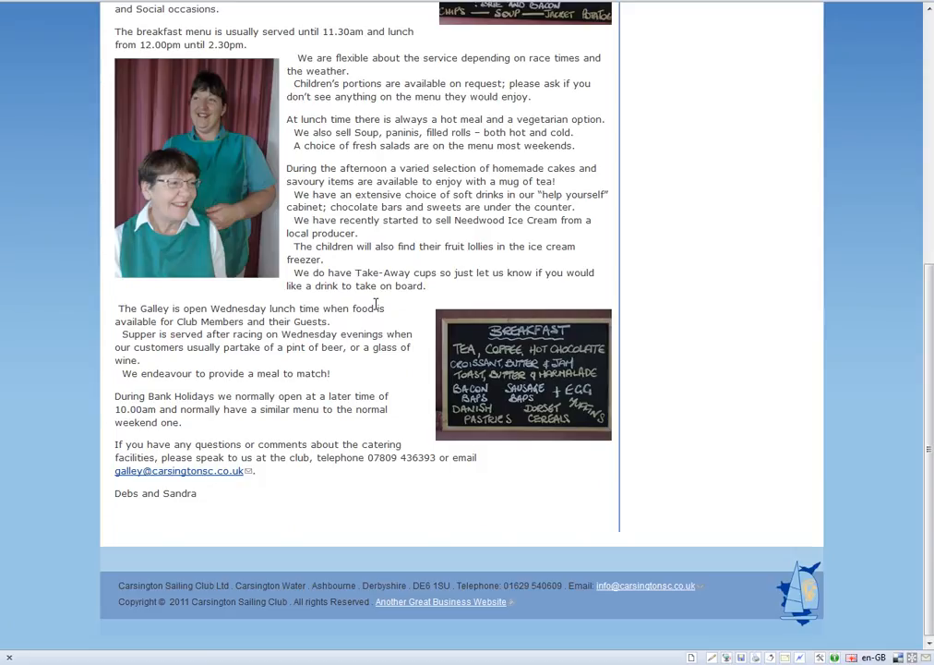
{"action": "scroll", "coordinate": [377, 303], "scroll_direction": "up", "scroll_amount": 6}
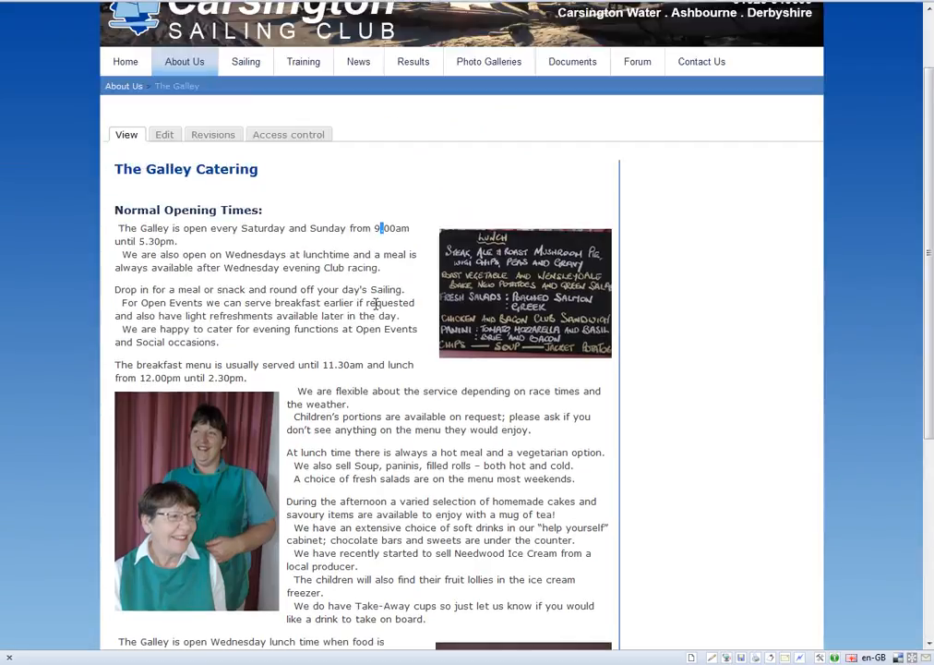
{"action": "left_click", "coordinate": [231, 263]}
{"action": "scroll", "coordinate": [296, 265], "scroll_direction": "down", "scroll_amount": 5}
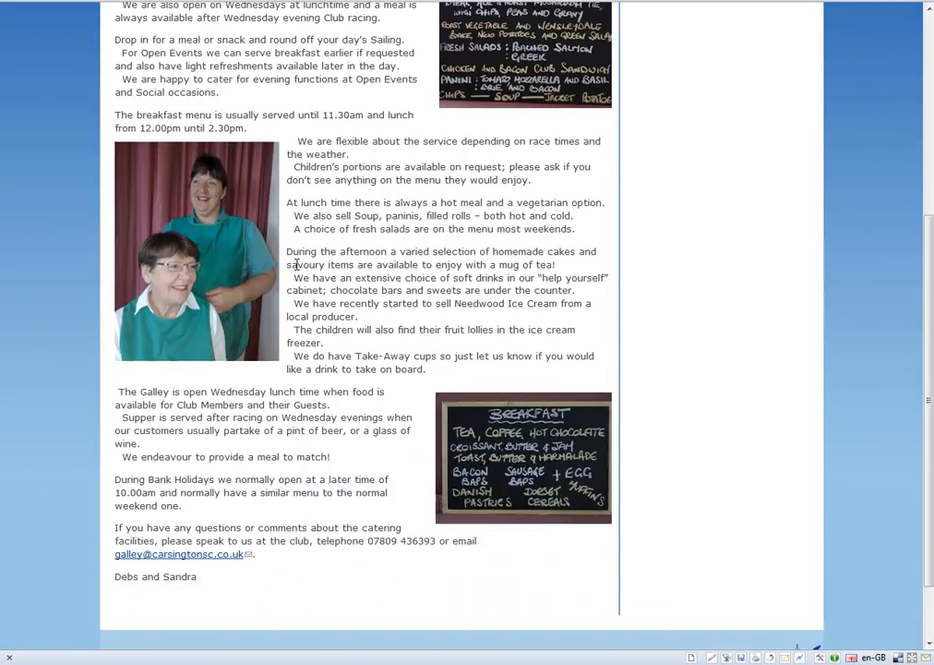
{"action": "scroll", "coordinate": [296, 265], "scroll_direction": "up", "scroll_amount": 3}
{"action": "scroll", "coordinate": [296, 265], "scroll_direction": "down", "scroll_amount": 3}
{"action": "scroll", "coordinate": [295, 266], "scroll_direction": "up", "scroll_amount": 2}
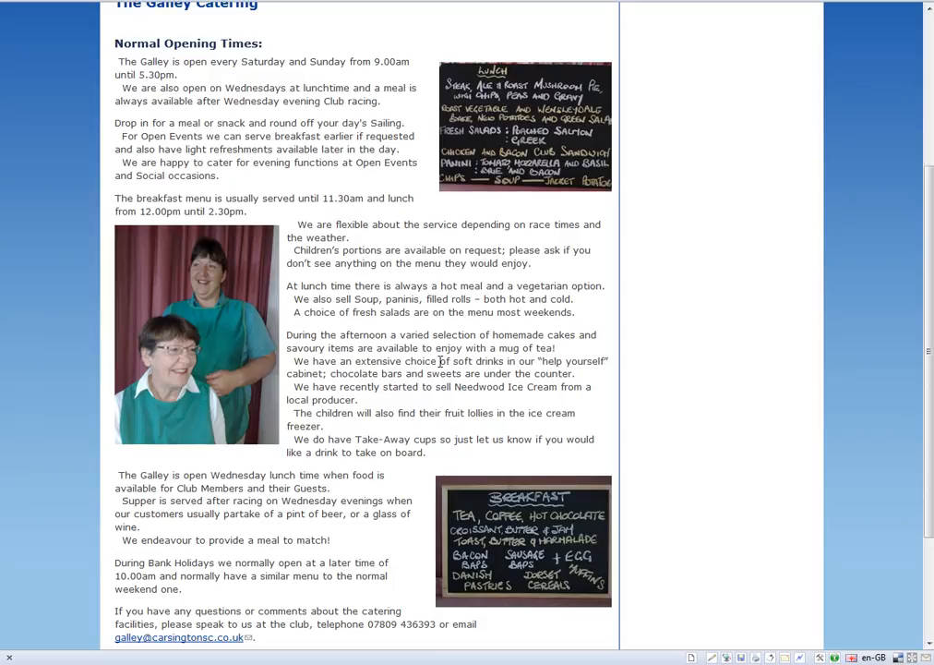
Open the Galley page for editing and remove the colon from the "Normal Opening Times" heading in the left column content.
{"action": "scroll", "coordinate": [351, 286], "scroll_direction": "up", "scroll_amount": 3}
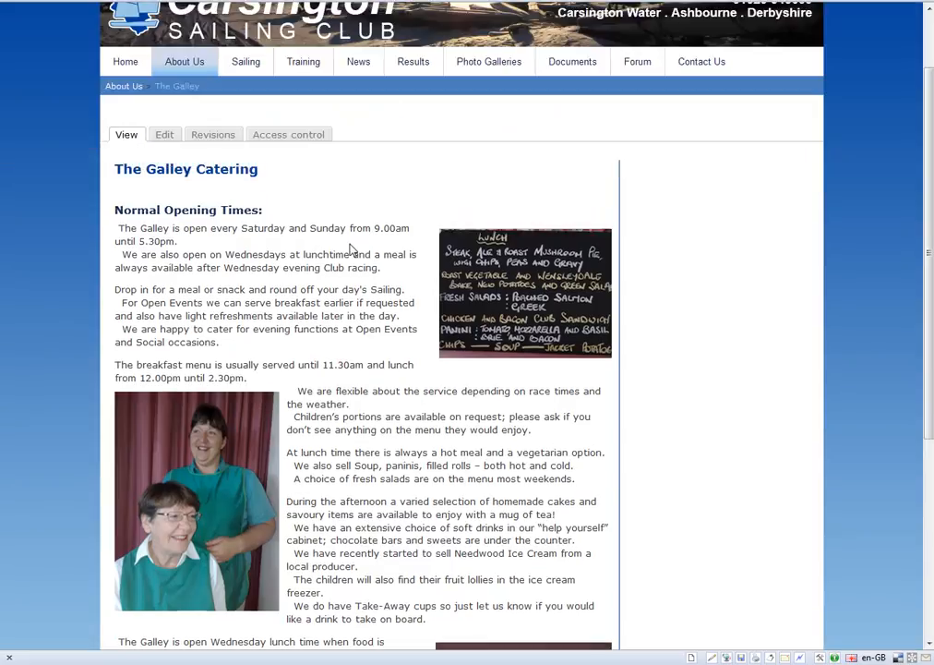
{"action": "left_click", "coordinate": [164, 139]}
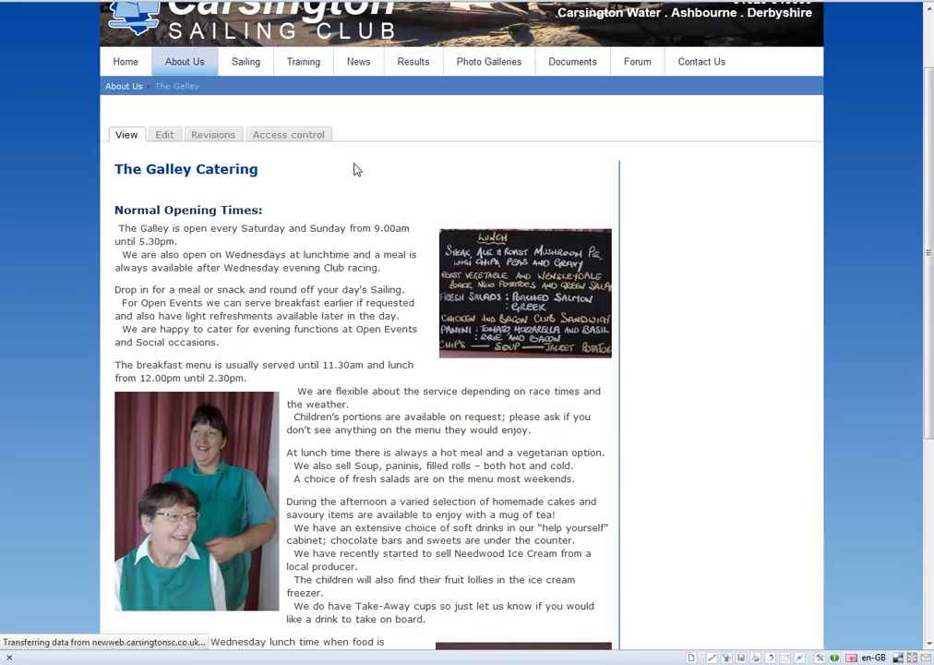
{"action": "scroll", "coordinate": [357, 170], "scroll_direction": "down", "scroll_amount": 5}
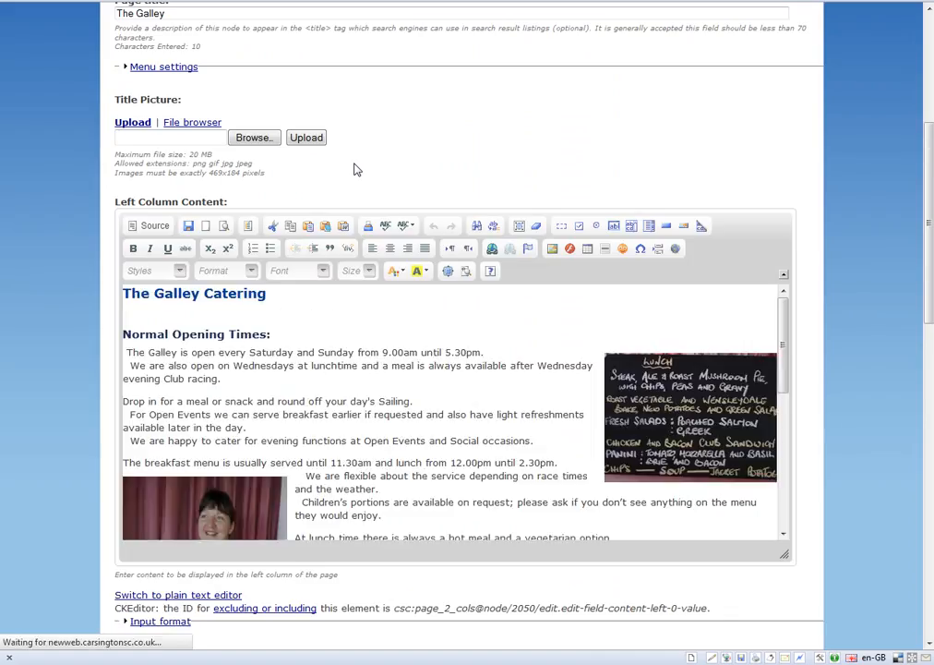
{"action": "scroll", "coordinate": [354, 169], "scroll_direction": "down", "scroll_amount": 3}
{"action": "left_click", "coordinate": [266, 172]}
{"action": "key", "text": "BackSpace"}
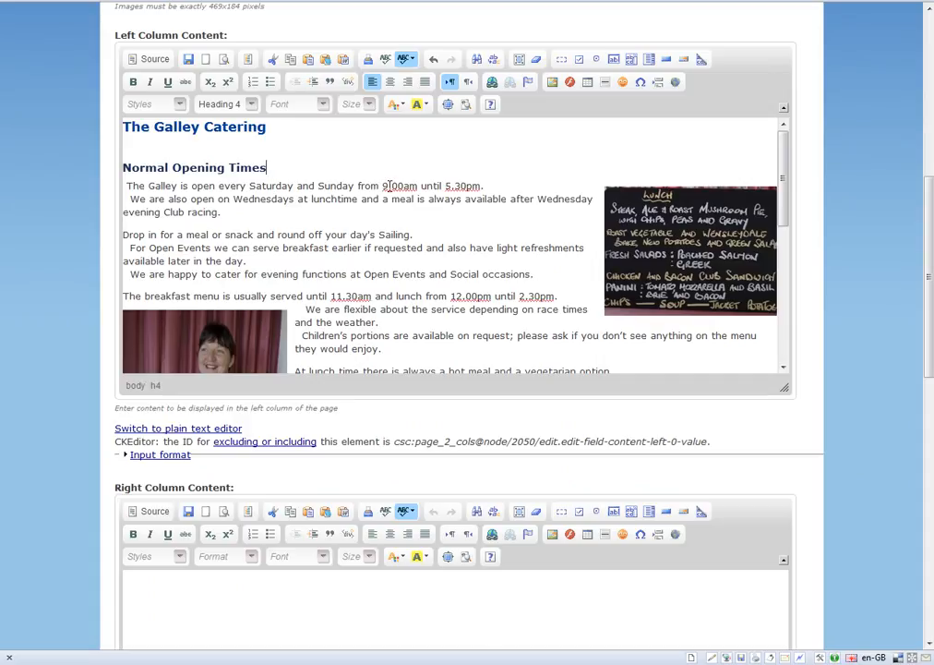
Rewrite the Saturday and Sunday opening times with colons as 9:00am and 5:30pm.
{"action": "left_click", "coordinate": [393, 184]}
{"action": "key", "text": "BackSpace"}
{"action": "type", "text": ":"}
{"action": "key", "text": "Right"}
{"action": "key", "text": "Right"}
{"action": "key", "text": "Right"}
{"action": "key", "text": "Right"}
{"action": "key", "text": "Right"}
{"action": "key", "text": "Right"}
{"action": "key", "text": "Right"}
{"action": "key", "text": "Right"}
{"action": "key", "text": "Right"}
{"action": "key", "text": "Right"}
{"action": "key", "text": "Right"}
{"action": "key", "text": "Right"}
{"action": "key", "text": "Right"}
{"action": "key", "text": "BackSpace"}
{"action": "type", "text": ":"}
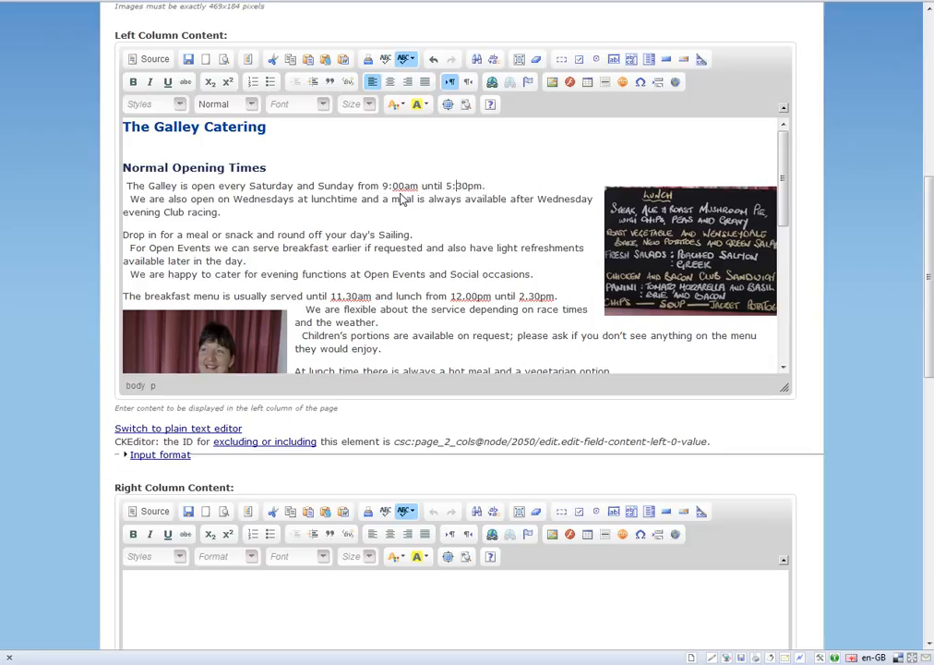
Remove the leading spaces before "The Galley is open", "We are also open" and "For Open Events".
{"action": "left_click", "coordinate": [130, 199]}
{"action": "key", "text": "BackSpace"}
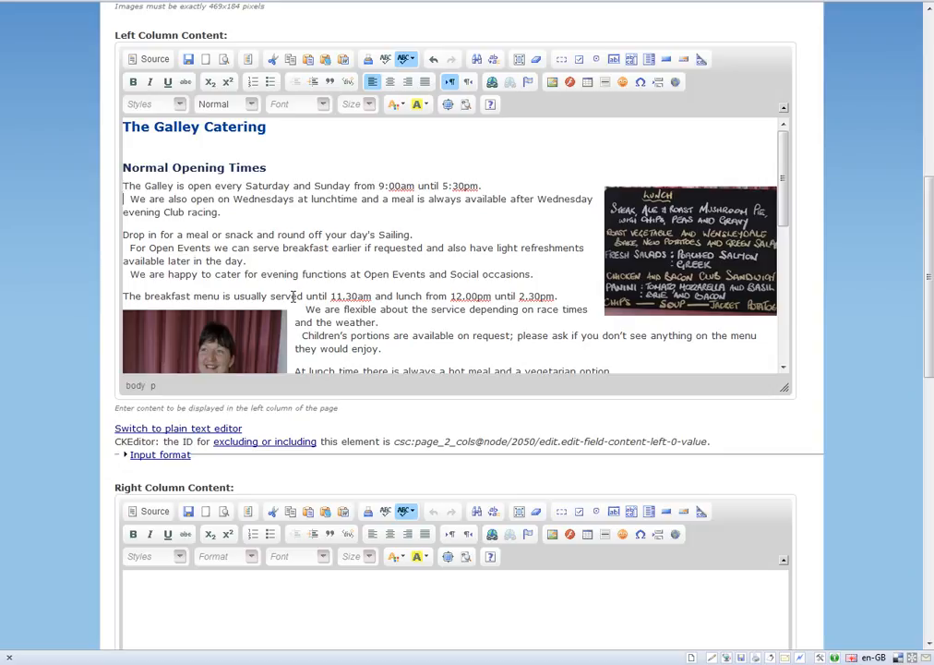
{"action": "key", "text": "Right"}
{"action": "key", "text": "BackSpace"}
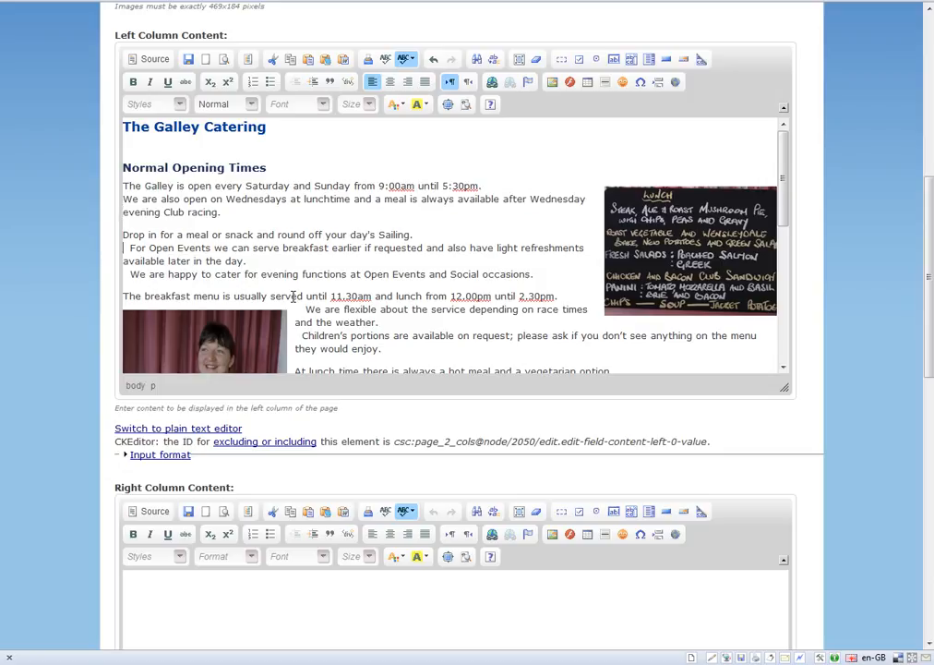
{"action": "key", "text": "BackSpace"}
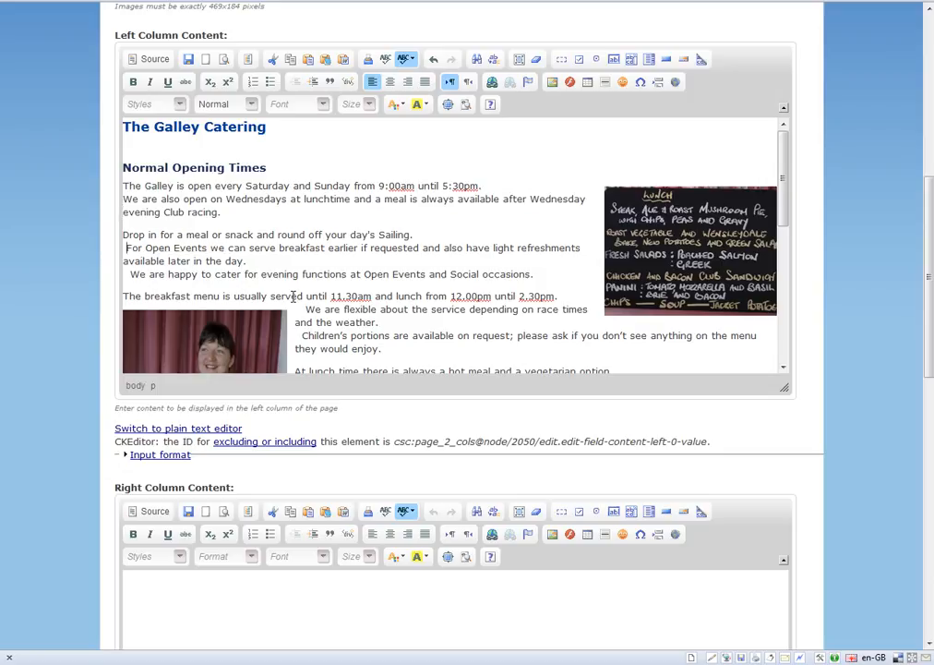
{"action": "key", "text": "BackSpace"}
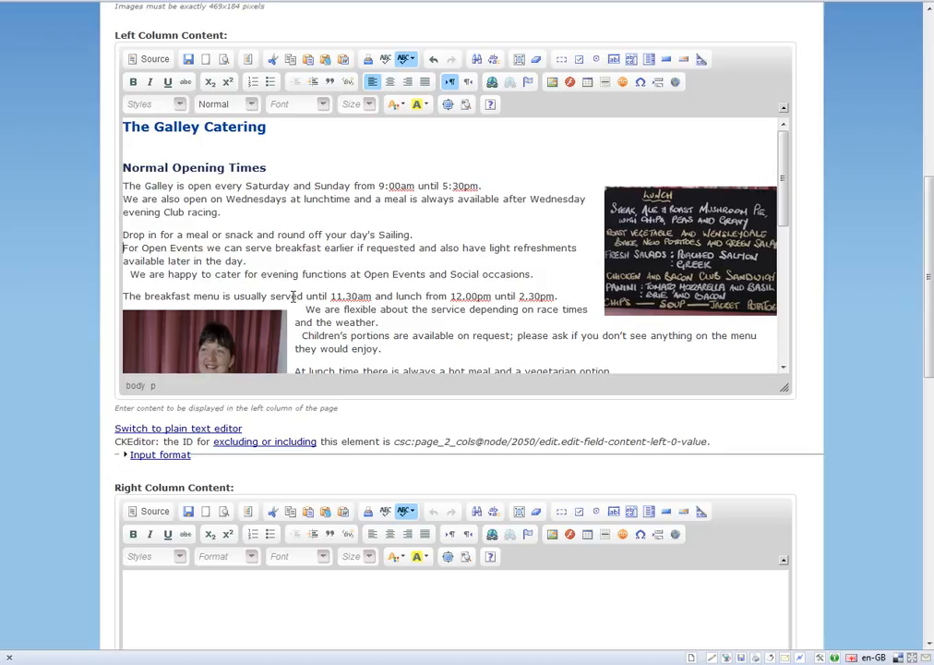
{"action": "scroll", "coordinate": [284, 181], "scroll_direction": "down", "scroll_amount": 2}
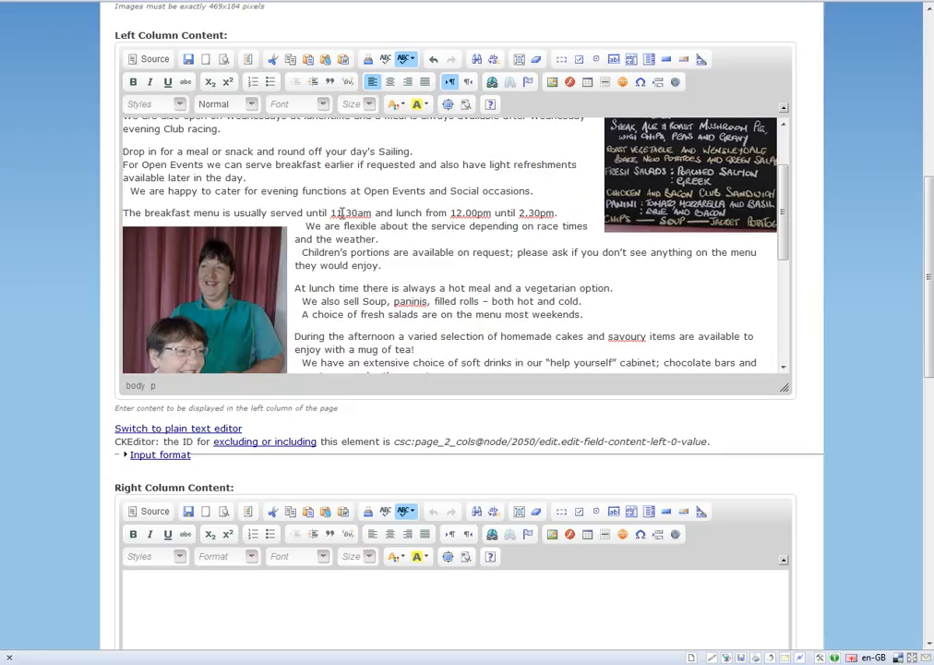
{"action": "scroll", "coordinate": [342, 213], "scroll_direction": "up", "scroll_amount": 2}
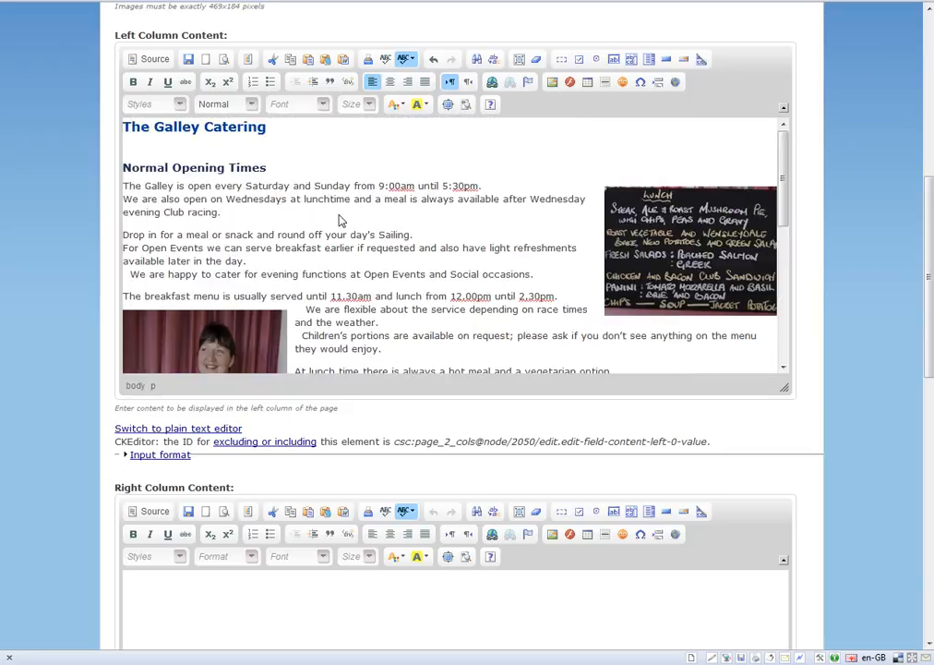
{"action": "left_click", "coordinate": [303, 310]}
{"action": "left_click_drag", "start_coordinate": [306, 310], "coordinate": [272, 334]}
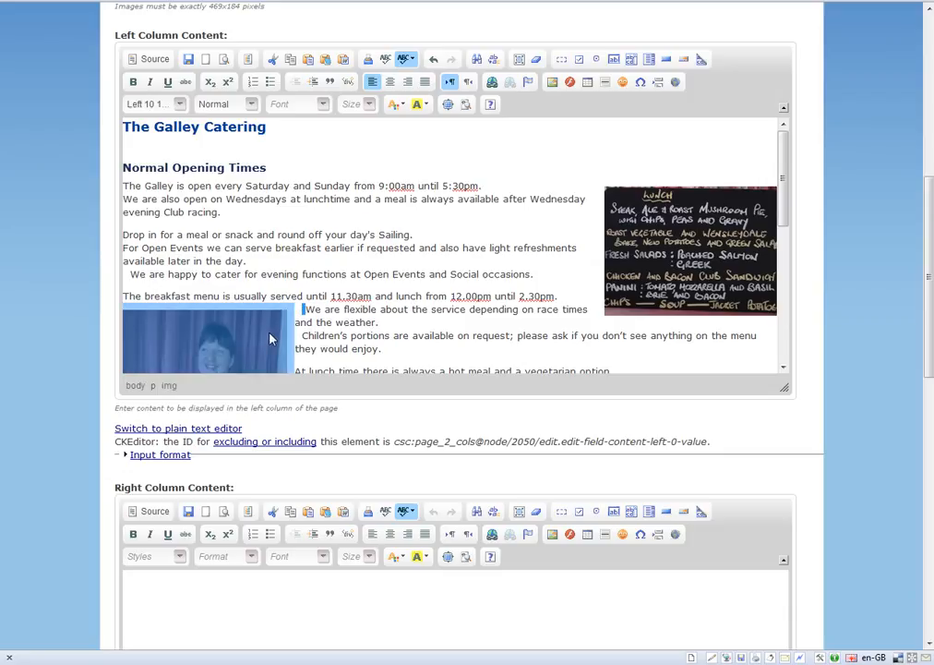
{"action": "left_click", "coordinate": [355, 336]}
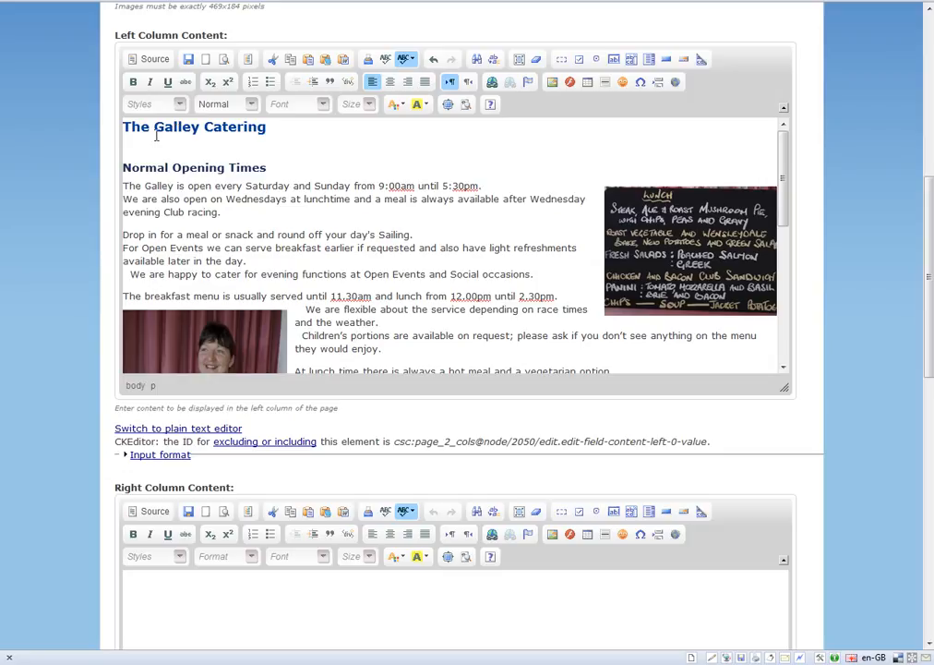
Show the left column's HTML source and delete the &nbsp; codes before "We are happy to cater" and before the staff photo's image tag.
{"action": "left_click", "coordinate": [153, 61]}
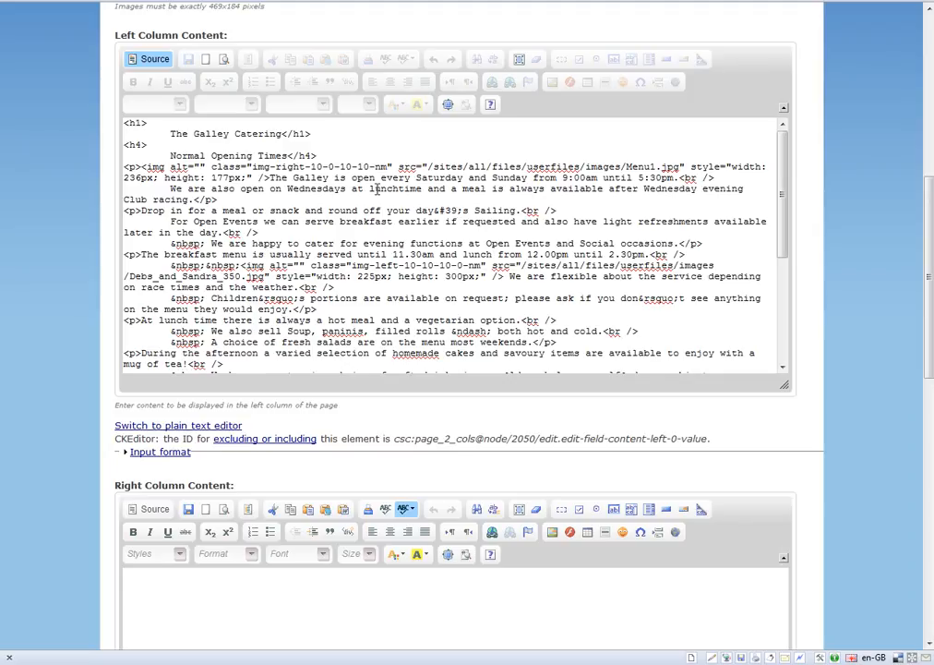
{"action": "scroll", "coordinate": [377, 189], "scroll_direction": "down", "scroll_amount": 1}
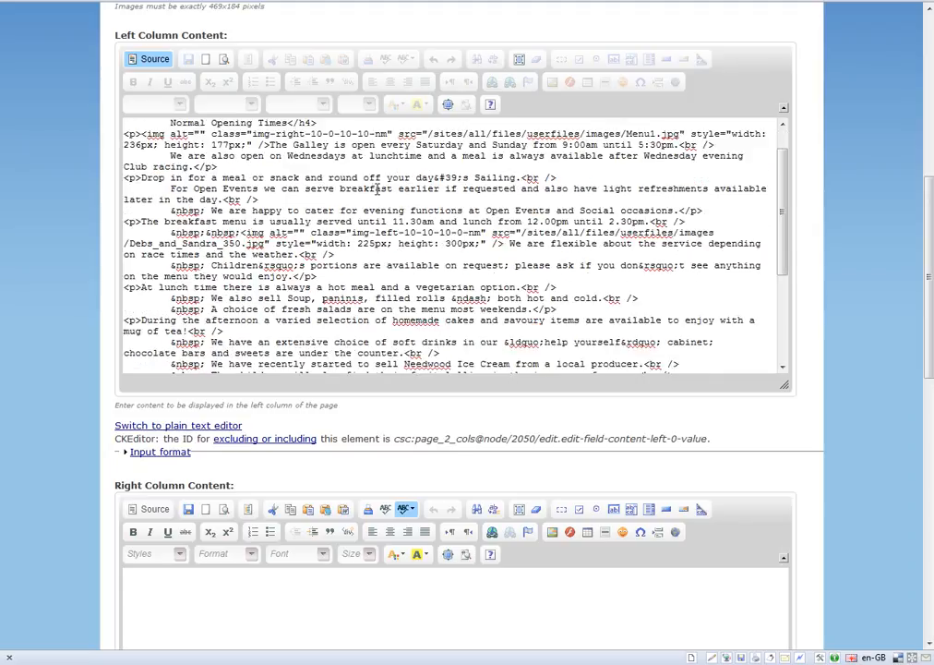
{"action": "left_click_drag", "start_coordinate": [171, 210], "coordinate": [205, 210]}
{"action": "key", "text": "Delete"}
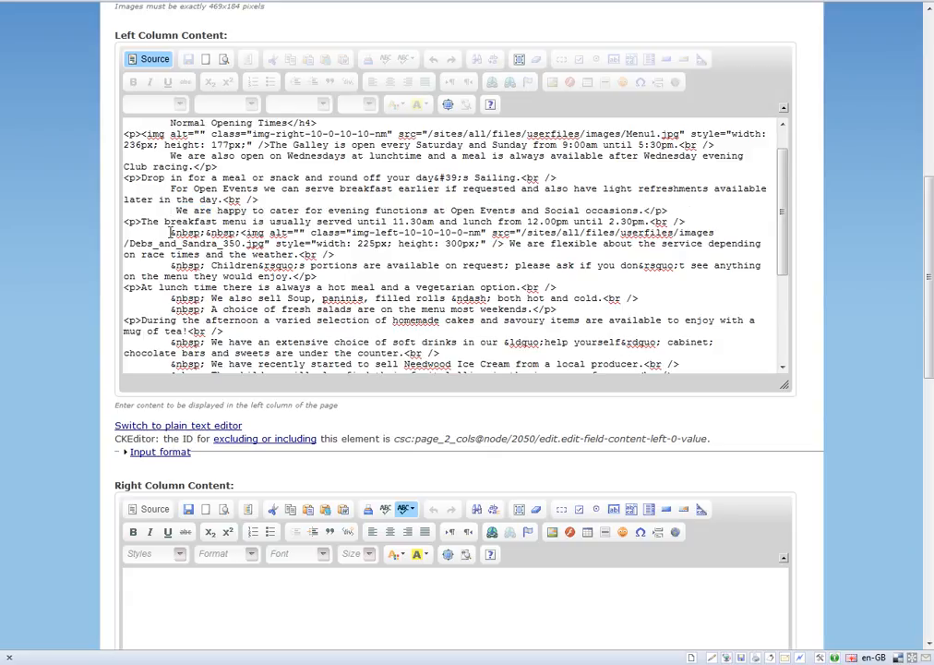
{"action": "left_click_drag", "start_coordinate": [170, 232], "coordinate": [240, 232]}
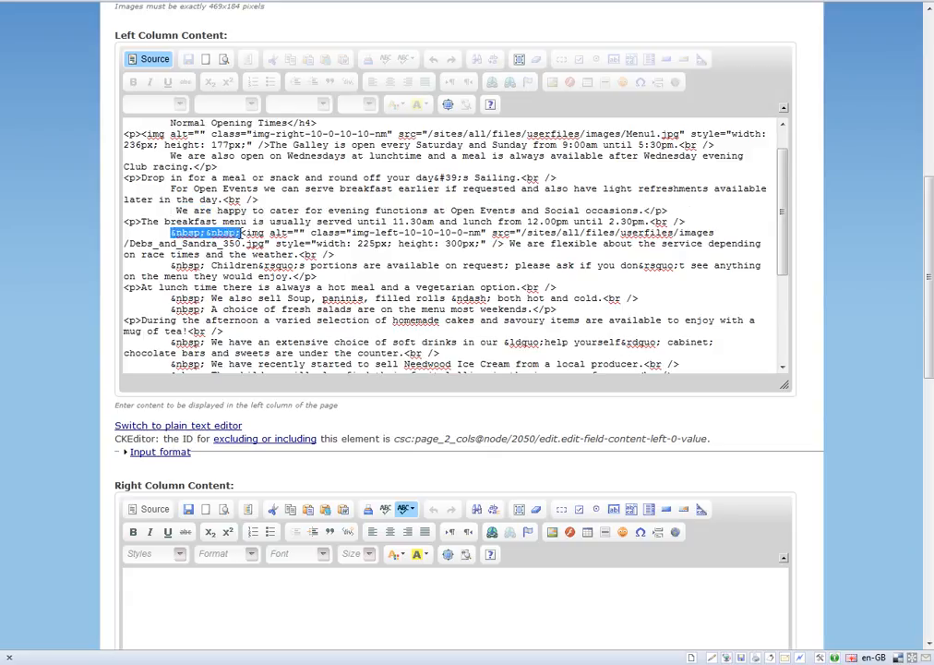
{"action": "key", "text": "Delete"}
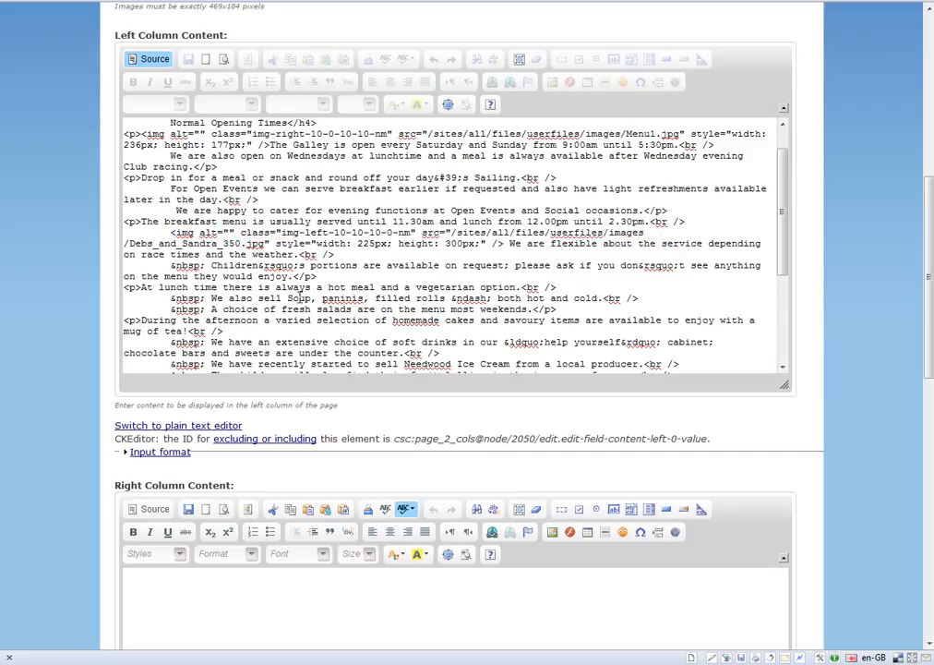
Delete the &nbsp; codes before "Children's portions", "We also sell Soup" and "A choice of fresh salads" in the HTML source.
{"action": "left_click_drag", "start_coordinate": [205, 266], "coordinate": [170, 266]}
{"action": "key", "text": "Delete"}
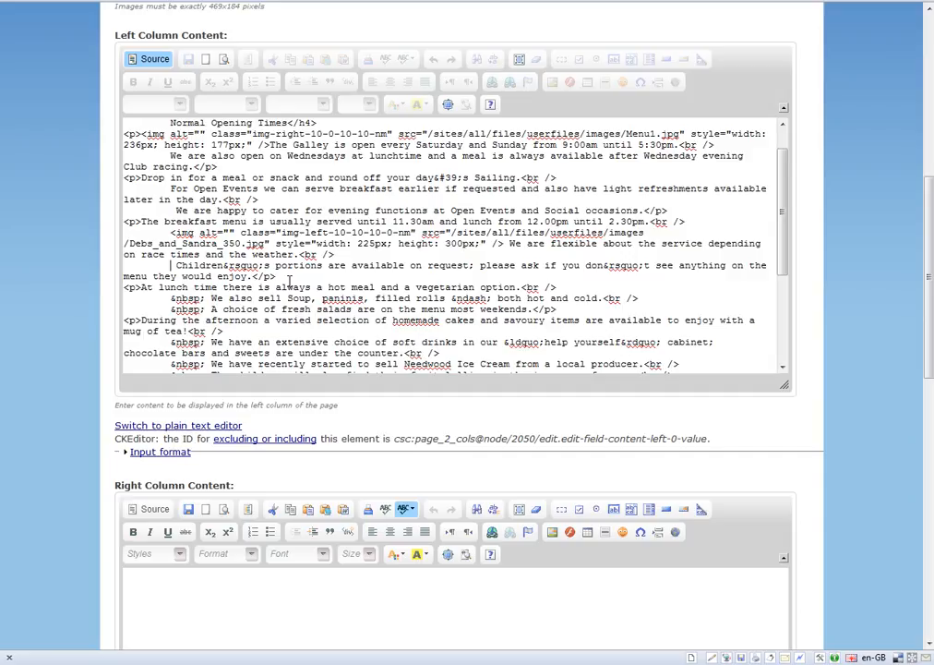
{"action": "left_click_drag", "start_coordinate": [205, 298], "coordinate": [171, 299]}
{"action": "key", "text": "Delete"}
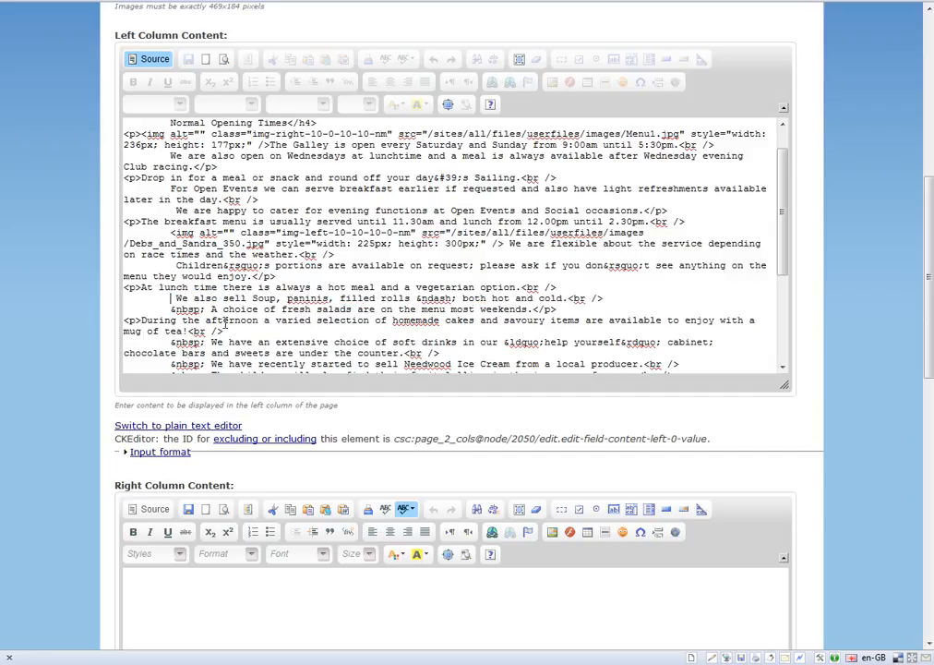
{"action": "left_click", "coordinate": [208, 311]}
{"action": "key", "text": "BackSpace"}
{"action": "key", "text": "BackSpace"}
{"action": "key", "text": "BackSpace"}
{"action": "key", "text": "BackSpace"}
{"action": "key", "text": "BackSpace"}
{"action": "key", "text": "BackSpace"}
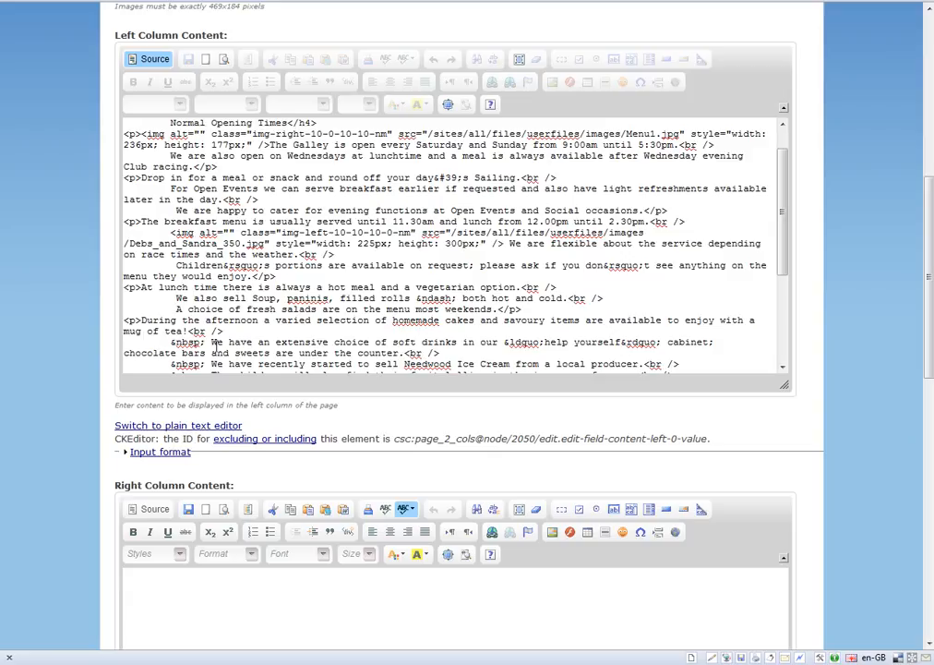
Look through the rest of the left column's HTML source for remaining &nbsp; codes.
{"action": "scroll", "coordinate": [194, 341], "scroll_direction": "down", "scroll_amount": 2}
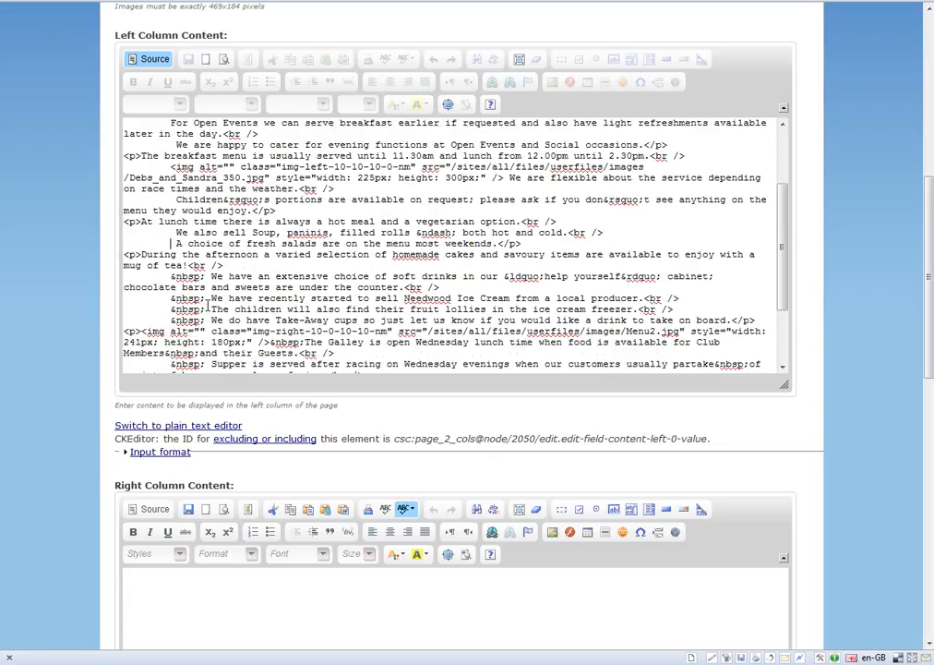
{"action": "scroll", "coordinate": [600, 273], "scroll_direction": "down", "scroll_amount": 2}
{"action": "scroll", "coordinate": [600, 274], "scroll_direction": "down", "scroll_amount": 1}
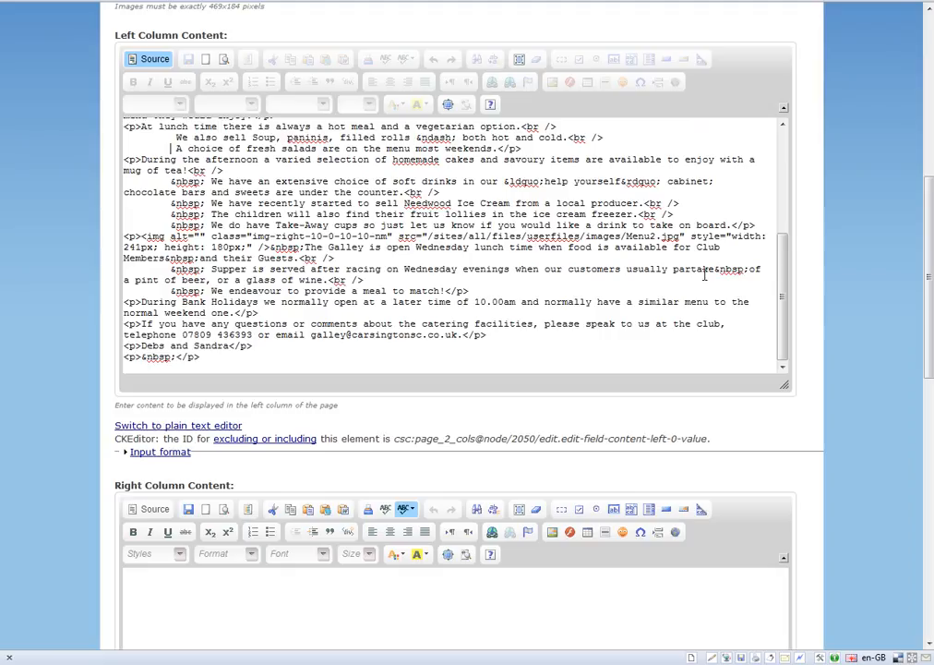
{"action": "scroll", "coordinate": [461, 315], "scroll_direction": "down", "scroll_amount": 2}
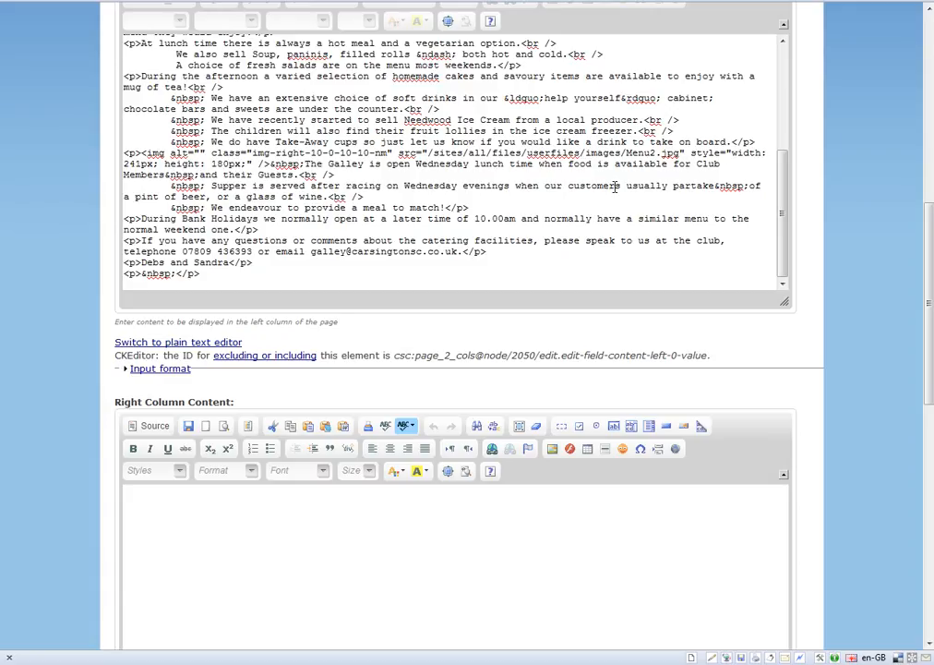
{"action": "scroll", "coordinate": [615, 185], "scroll_direction": "up", "scroll_amount": 4}
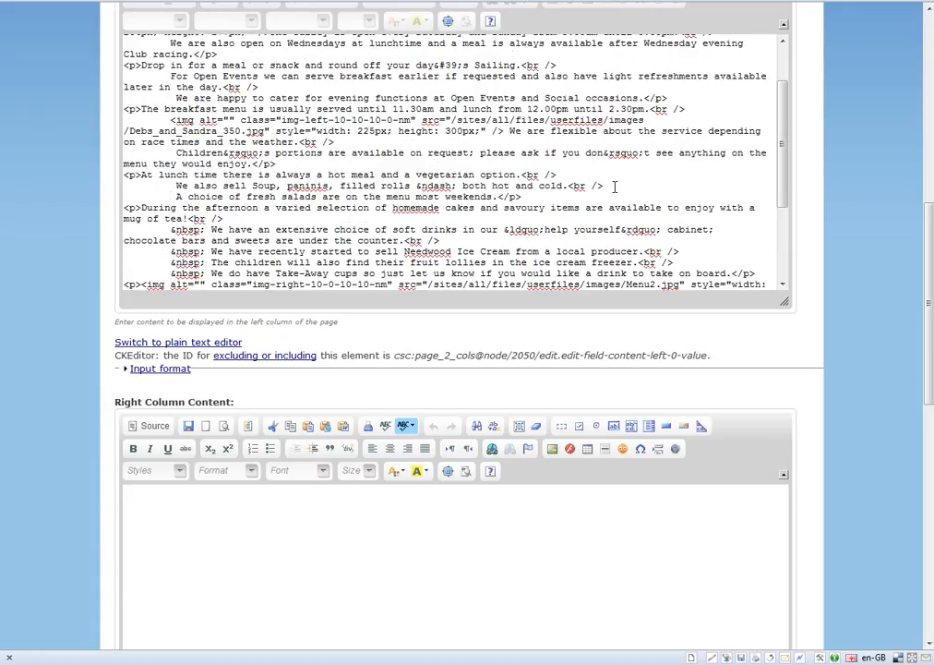
{"action": "scroll", "coordinate": [615, 186], "scroll_direction": "up", "scroll_amount": 2}
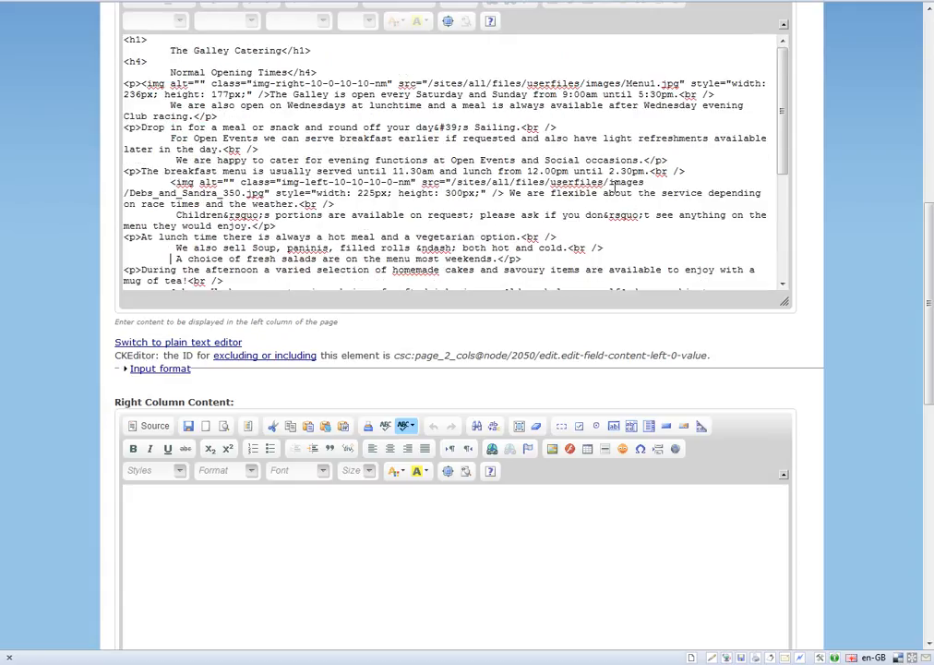
{"action": "scroll", "coordinate": [865, 236], "scroll_direction": "up", "scroll_amount": 2}
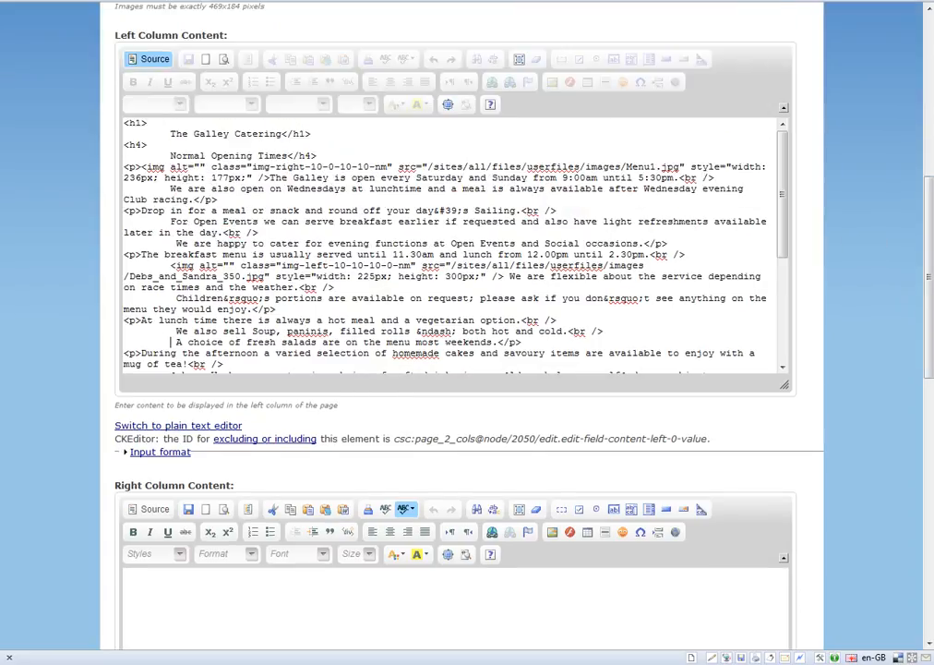
Return the left column from HTML source to the formatted view and review the whole text for leading spaces and time formats.
{"action": "left_click", "coordinate": [149, 61]}
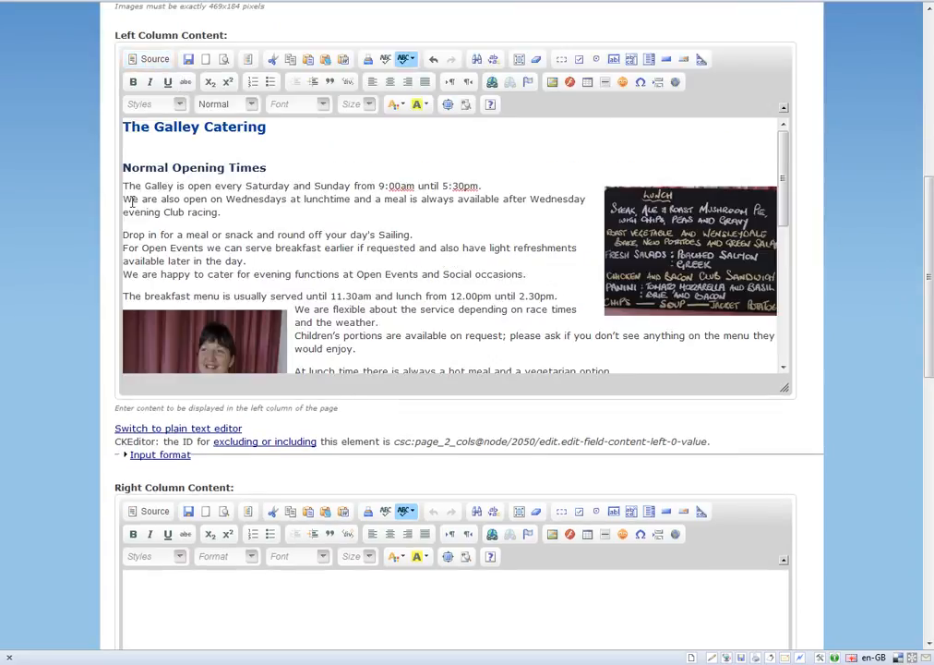
{"action": "scroll", "coordinate": [396, 223], "scroll_direction": "down", "scroll_amount": 2}
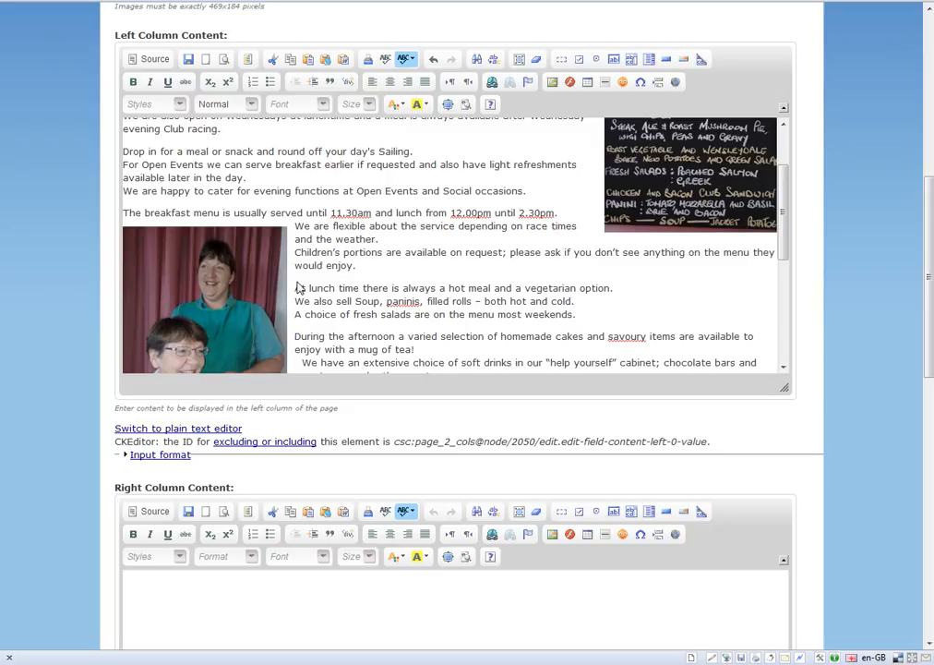
{"action": "scroll", "coordinate": [501, 296], "scroll_direction": "down", "scroll_amount": 4}
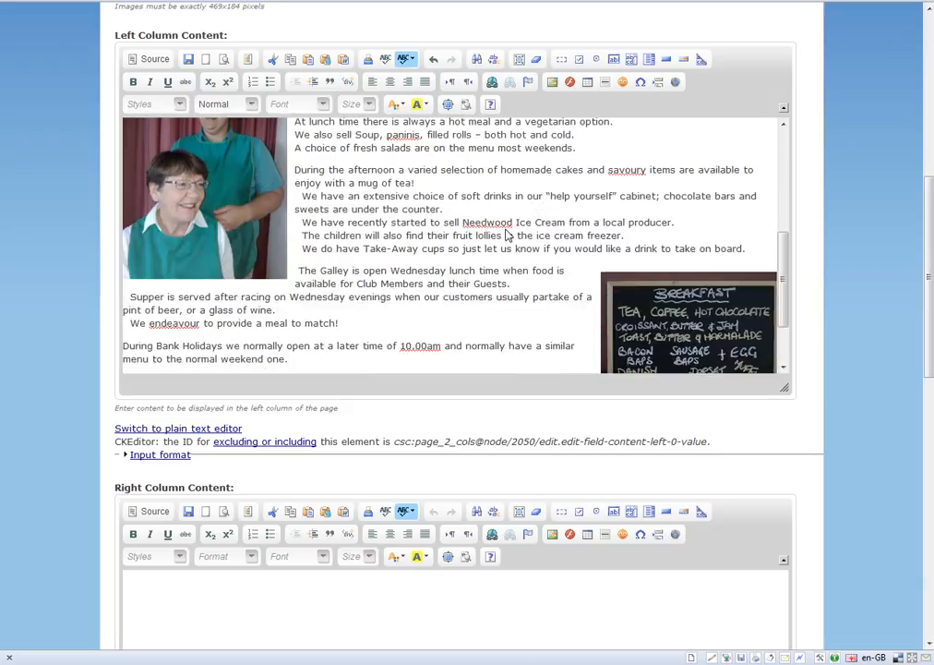
{"action": "scroll", "coordinate": [506, 233], "scroll_direction": "down", "scroll_amount": 2}
{"action": "scroll", "coordinate": [506, 232], "scroll_direction": "up", "scroll_amount": 8}
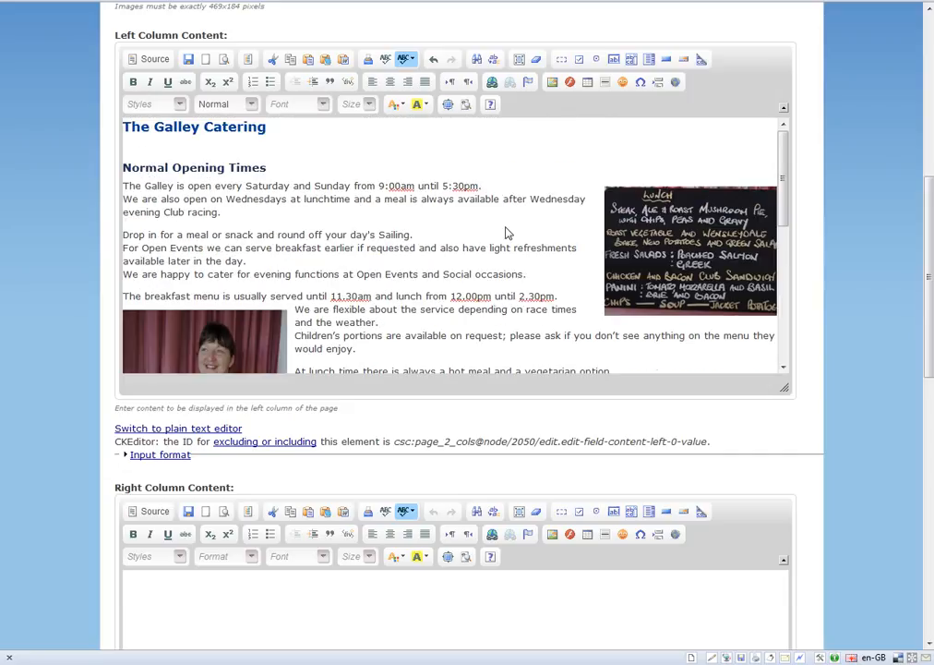
{"action": "scroll", "coordinate": [506, 232], "scroll_direction": "down", "scroll_amount": 6}
{"action": "scroll", "coordinate": [507, 231], "scroll_direction": "up", "scroll_amount": 4}
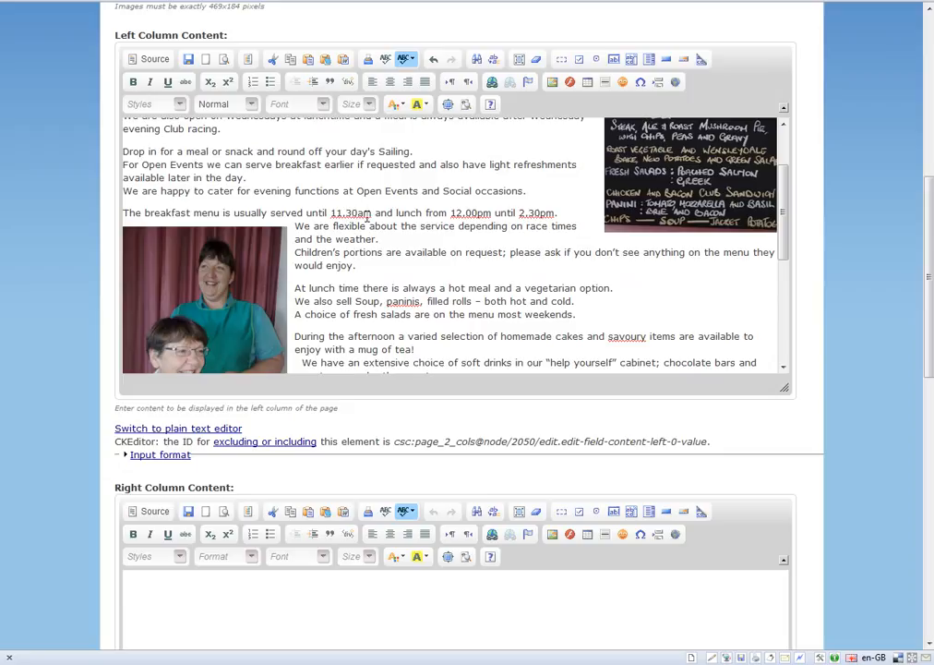
{"action": "scroll", "coordinate": [377, 227], "scroll_direction": "up", "scroll_amount": 2}
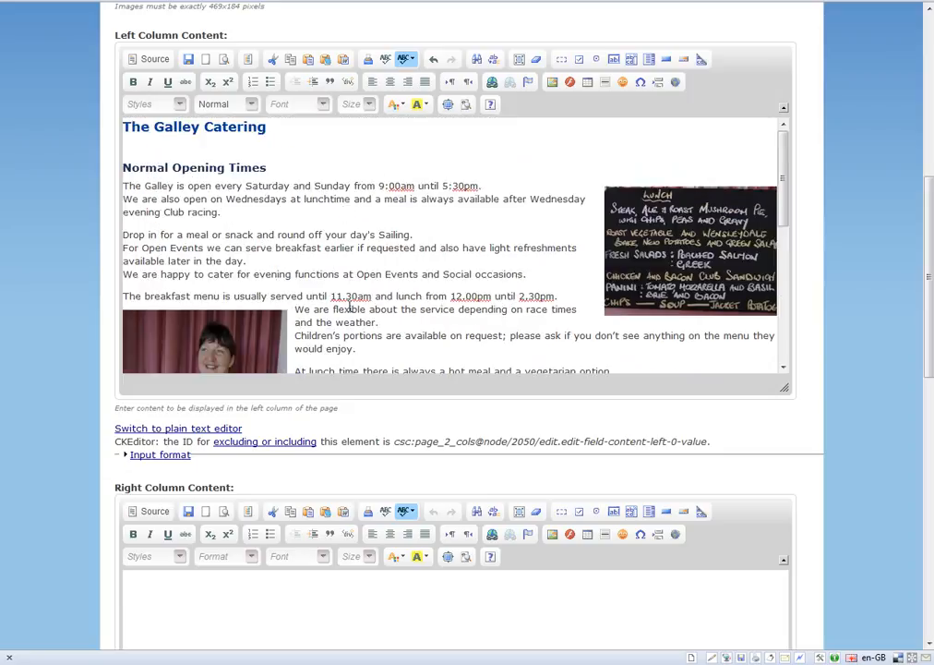
{"action": "scroll", "coordinate": [507, 255], "scroll_direction": "down", "scroll_amount": 8}
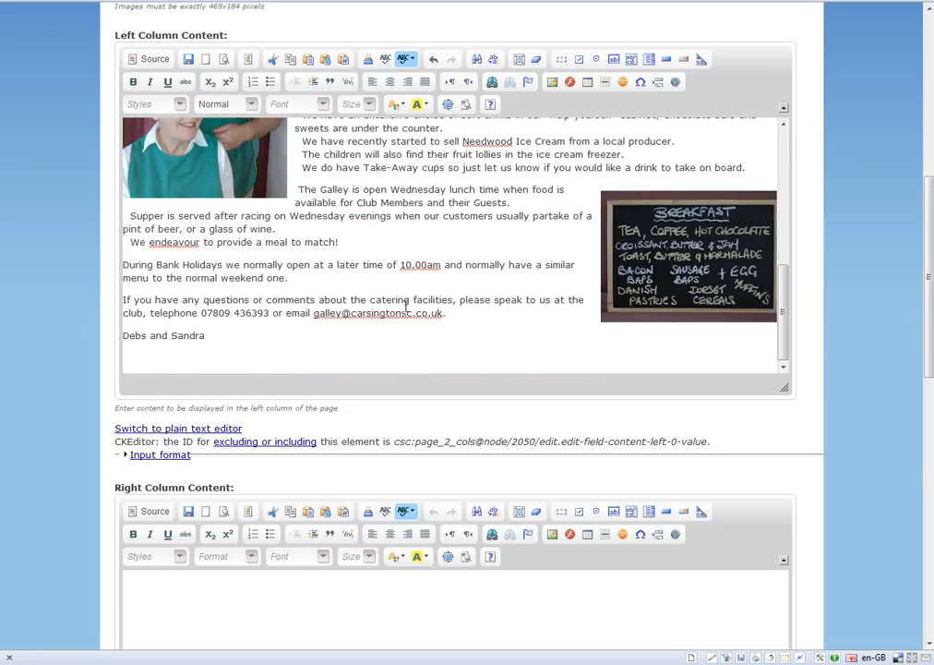